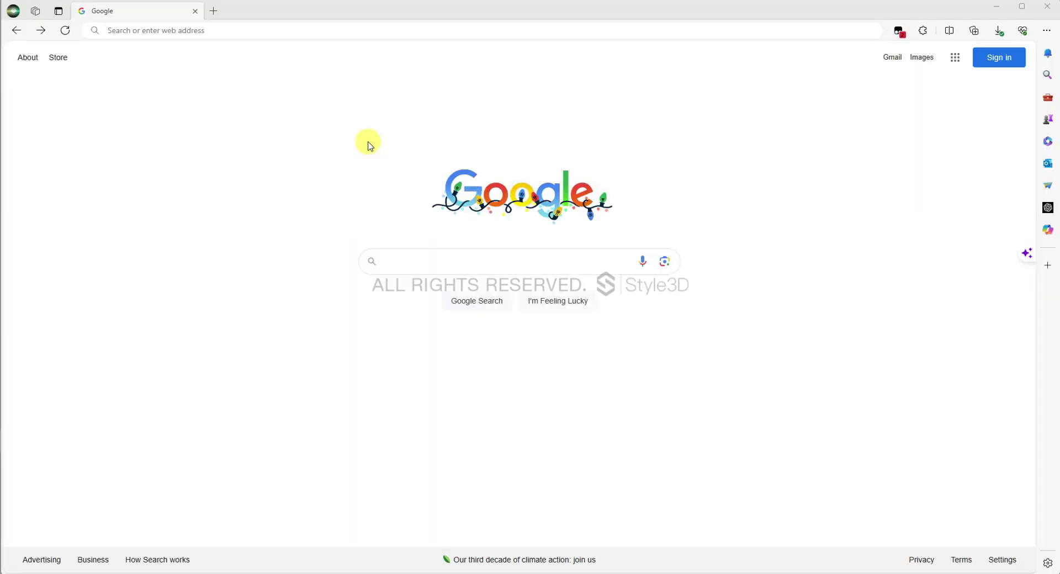
- Go to xstyle3d.com and start downloading the Style3D Meta simulation plugin
left_click(207, 49)
type("xstyle")
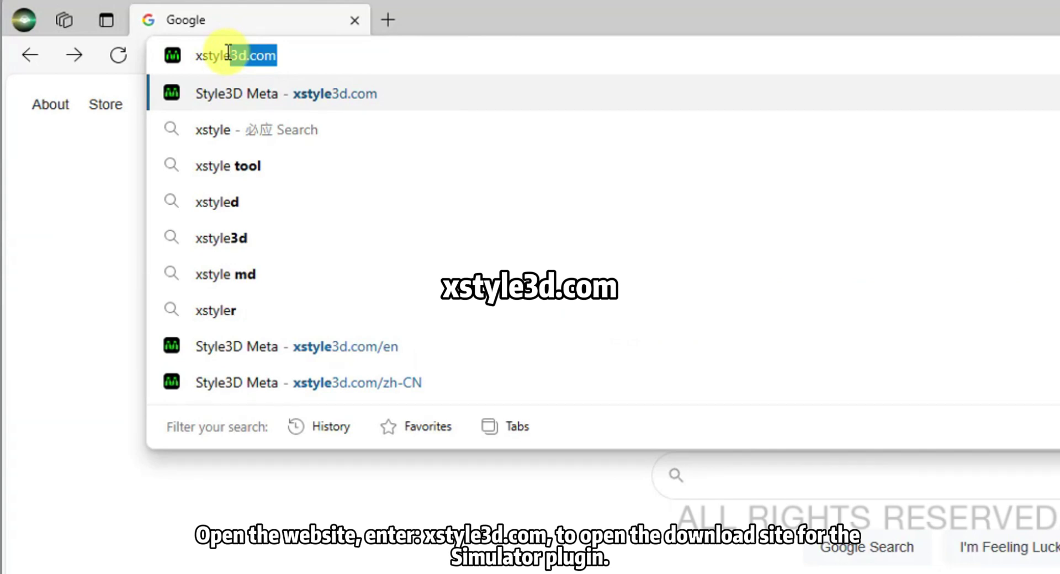
type("3d.com")
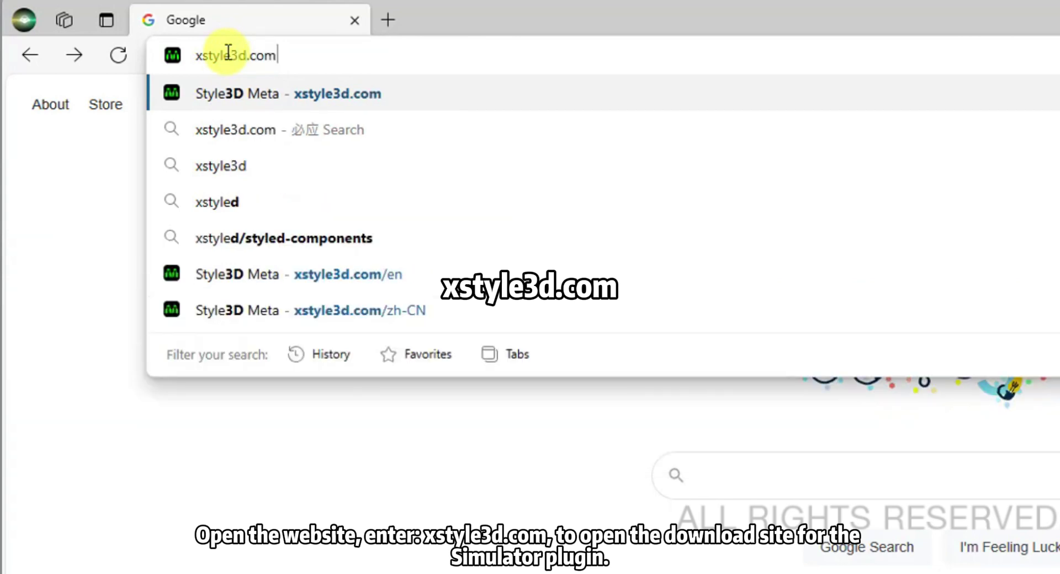
key("Return")
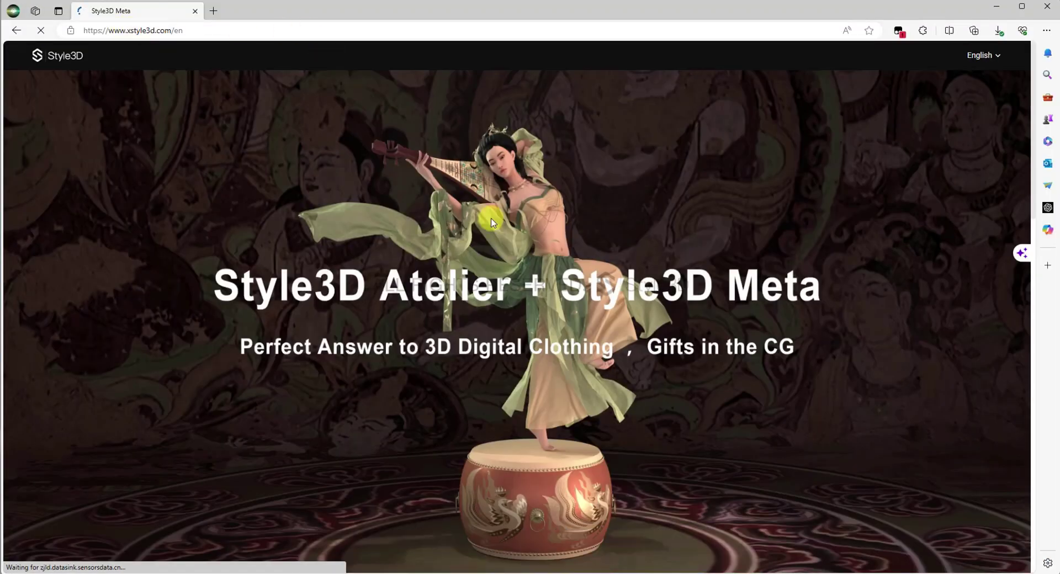
scroll(558, 199, "down", 3)
scroll(558, 198, "down", 5)
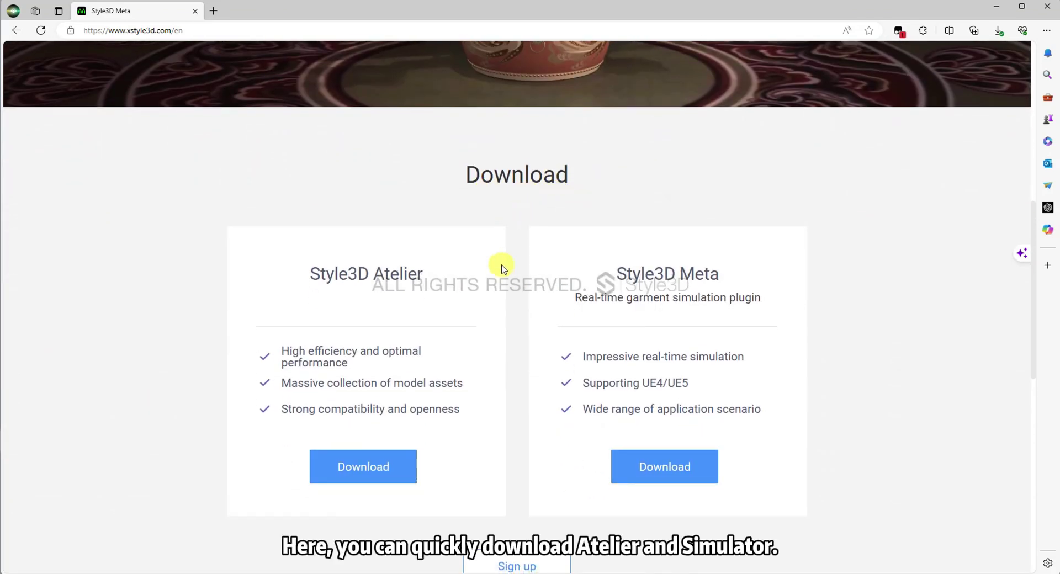
left_click(375, 466)
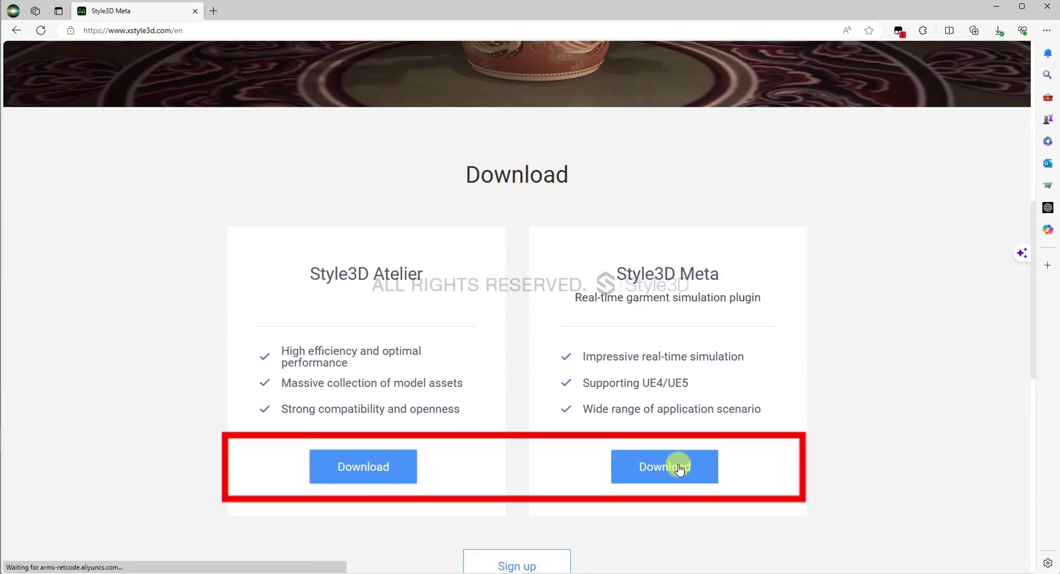
- Open the Style3D account sign-up form, enter an email, and accept the terms
scroll(895, 129, "down", 2)
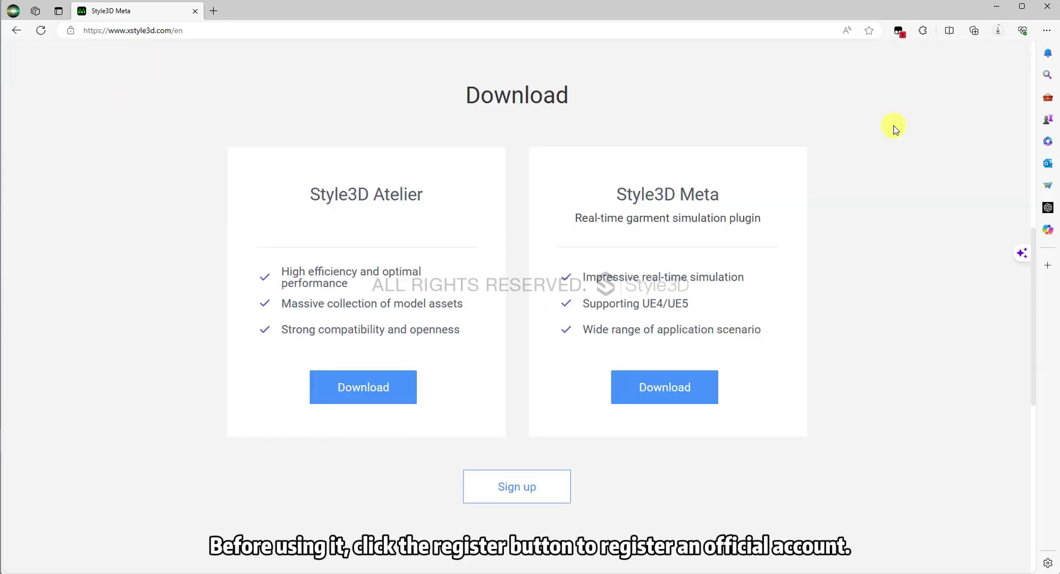
left_click(522, 488)
left_click(395, 155)
left_click(403, 236)
left_click(392, 272)
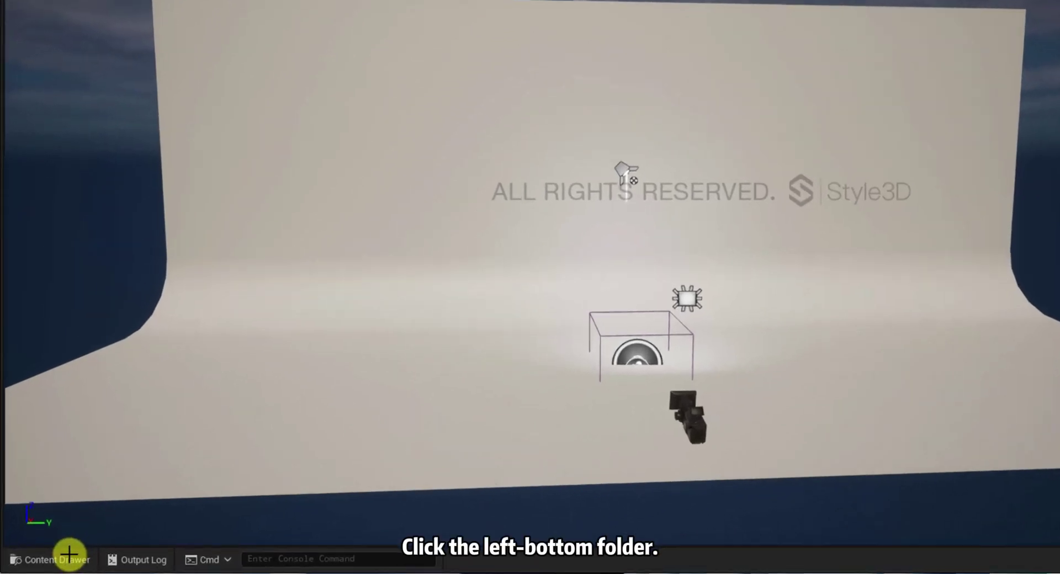
- Show StarterContent in File Explorer and navigate up to the Case project folder
left_click(56, 562)
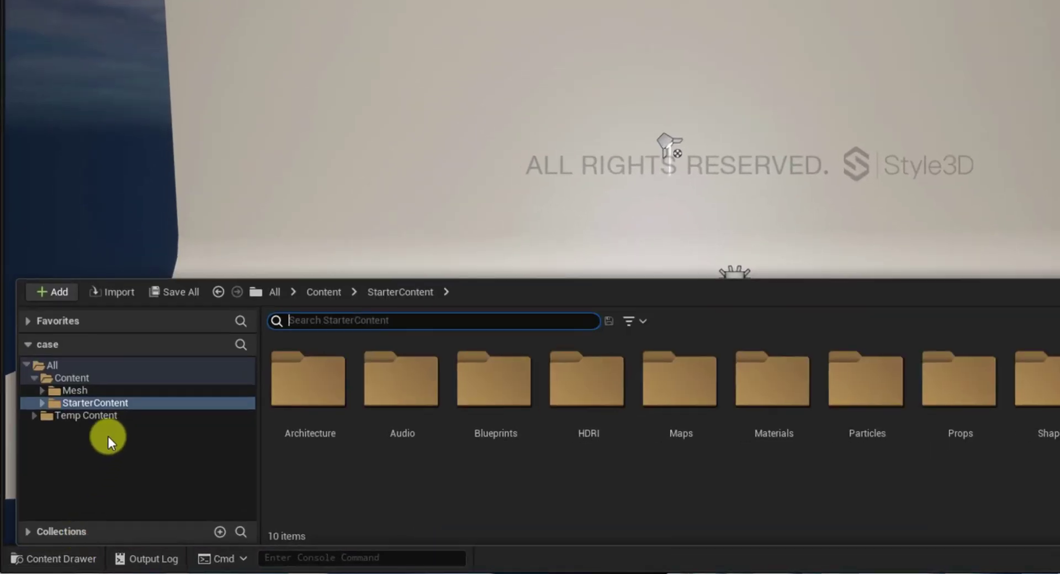
right_click(120, 403)
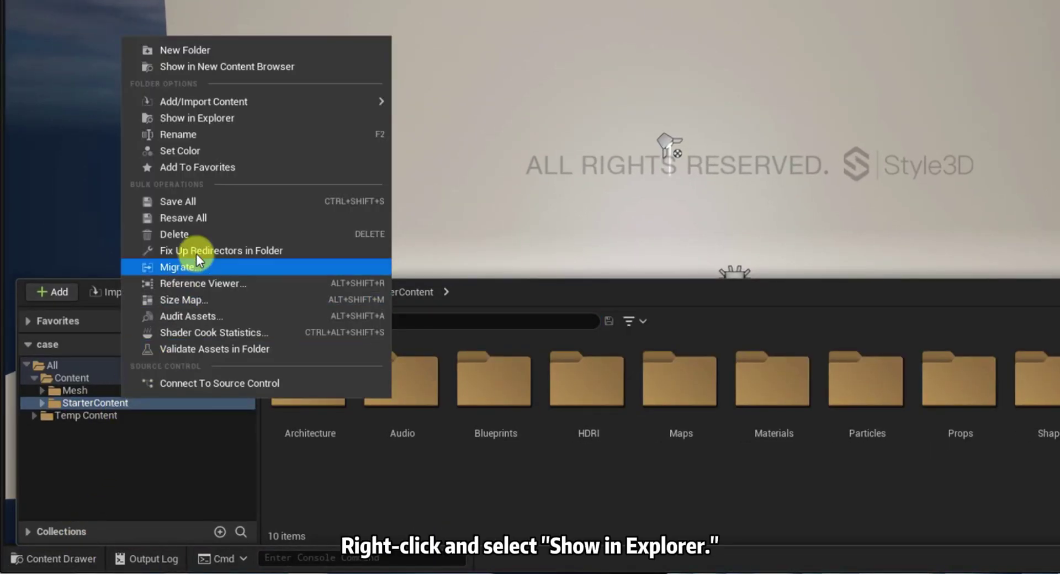
left_click(234, 117)
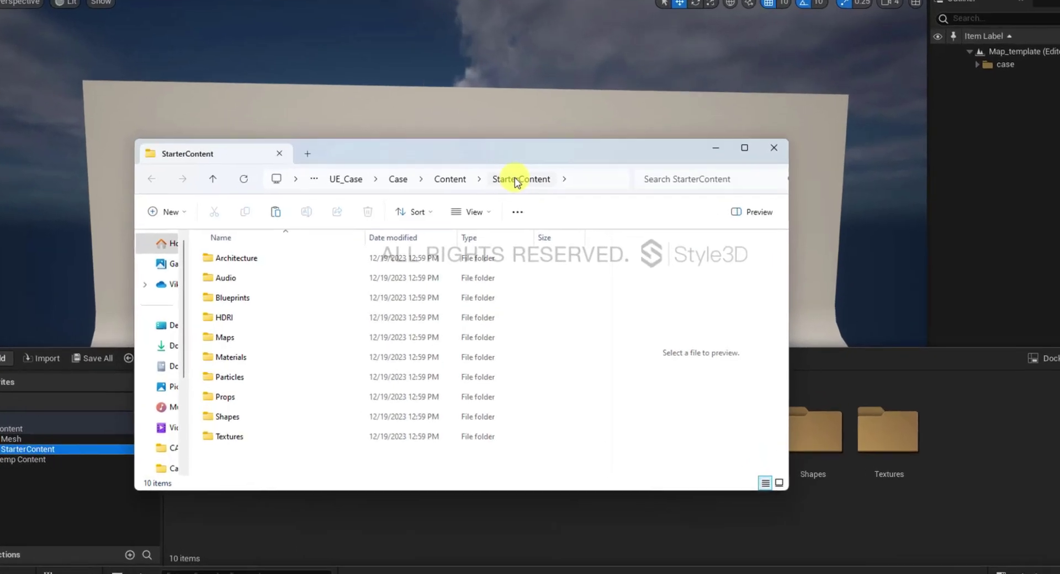
left_click(494, 84)
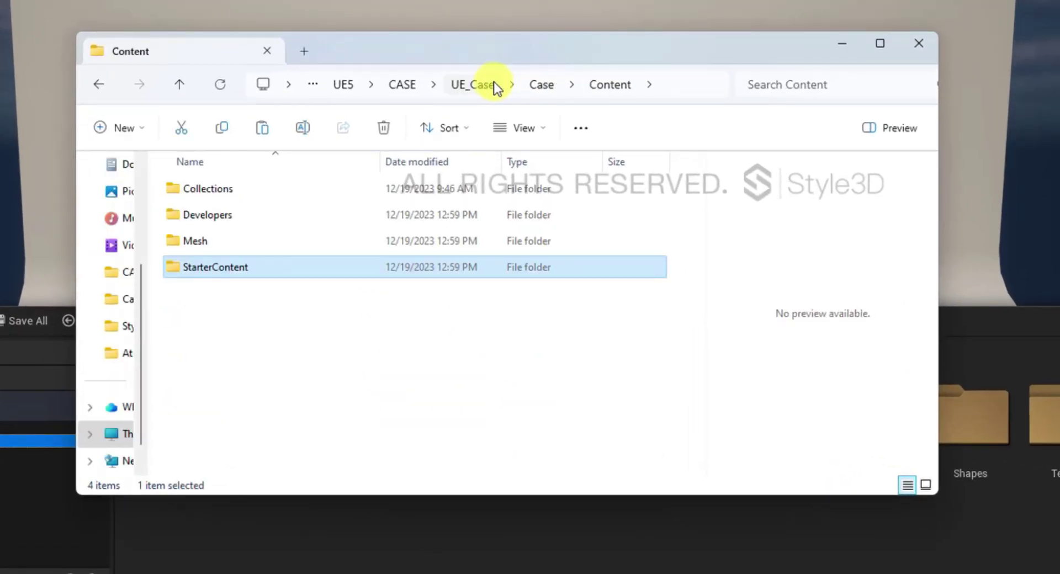
left_click(535, 85)
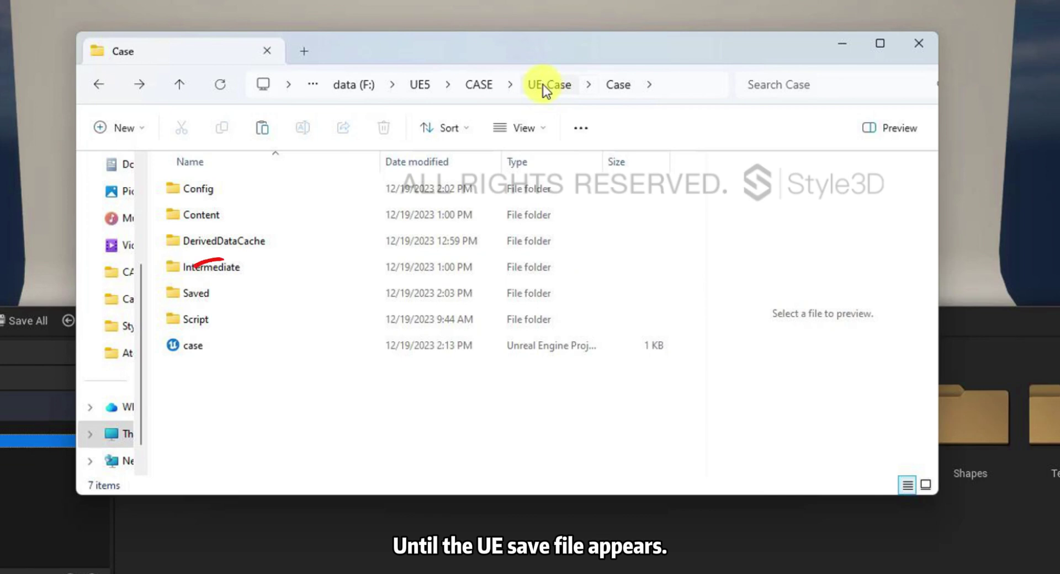
- Create a new folder named Plugins in the project folder
left_click(101, 130)
left_click(134, 171)
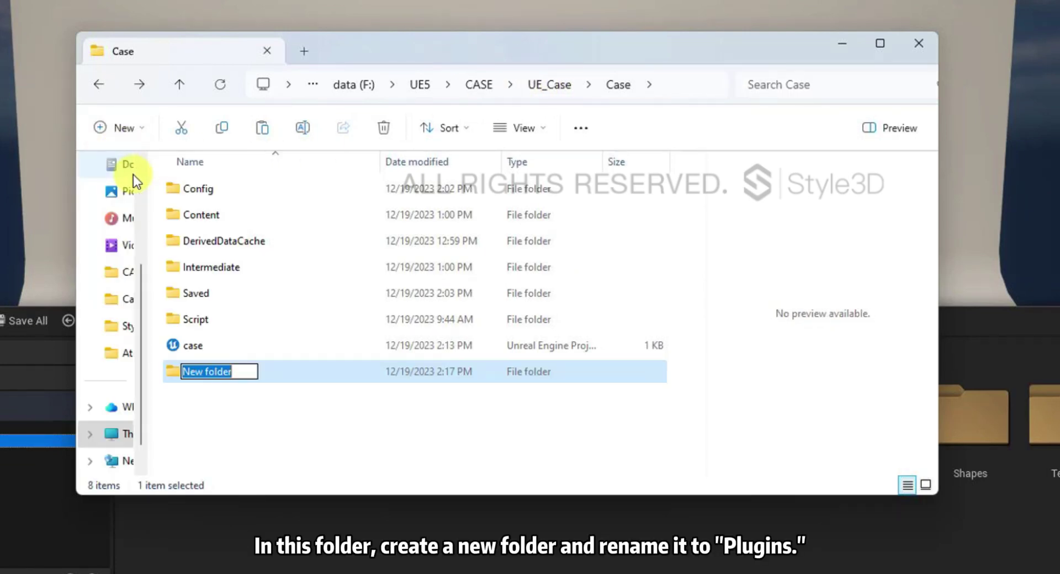
key("BackSpace")
type("Plugins")
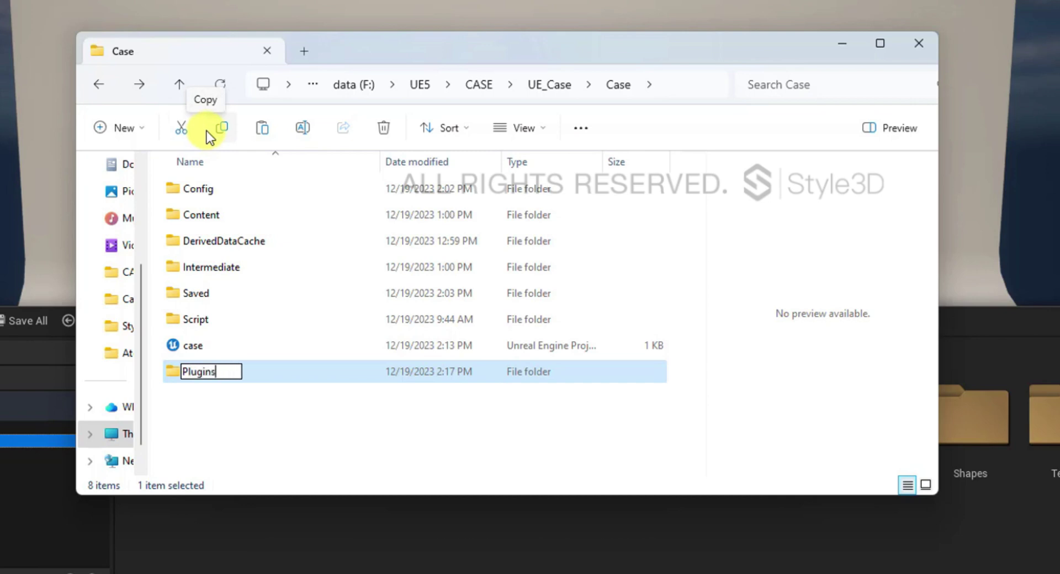
key("Return")
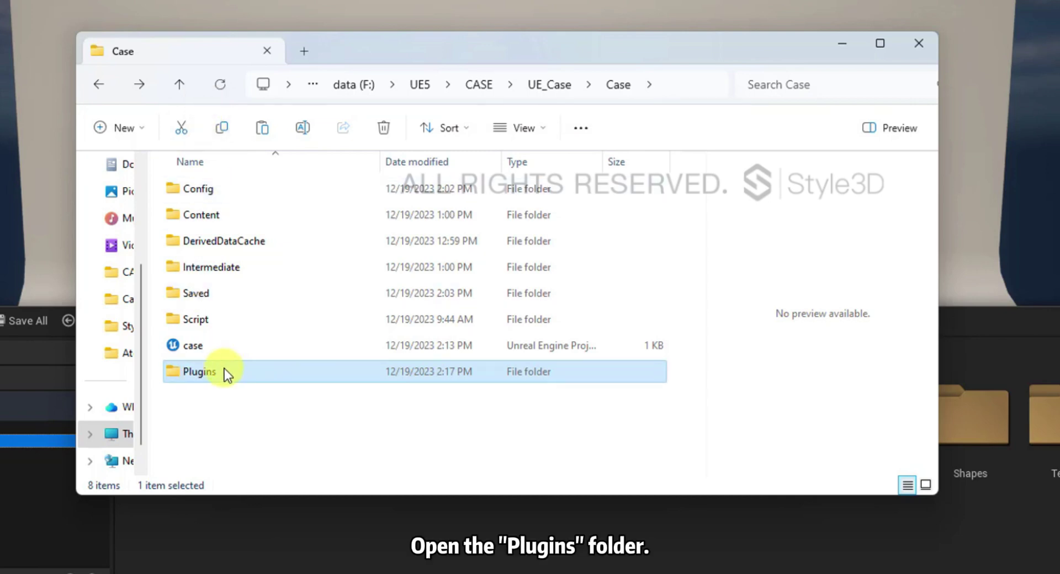
- Copy the Style3DSimulator_UE5.0 folder into the Plugins folder
double_click(225, 369)
left_click(583, 215)
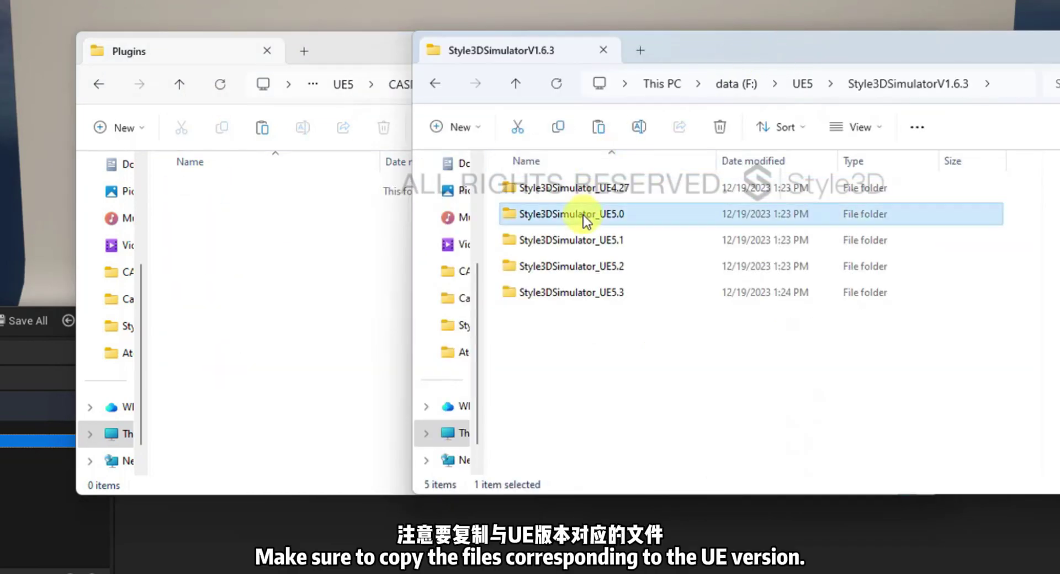
key("ctrl+c")
left_click(286, 233)
key("ctrl+v")
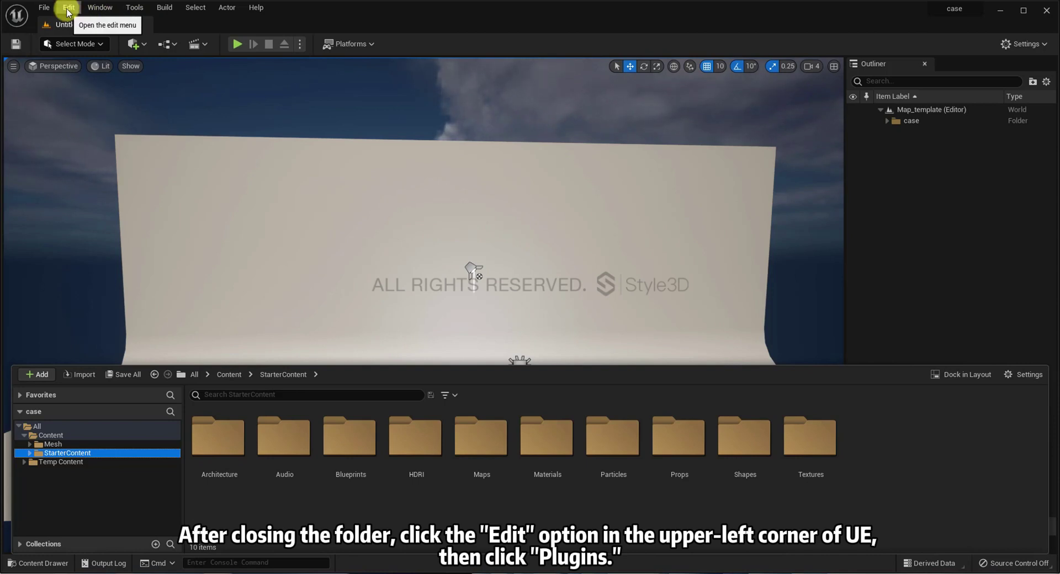
- Search the plugin list for 'style', enable Style3D Simulator, and restart the editor
left_click(68, 8)
left_click(107, 186)
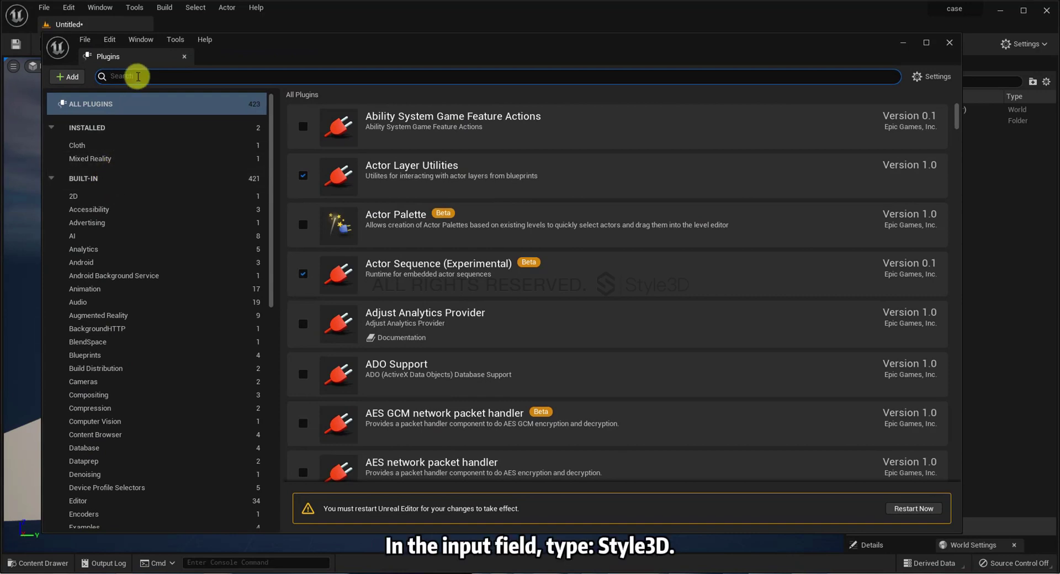
type("style")
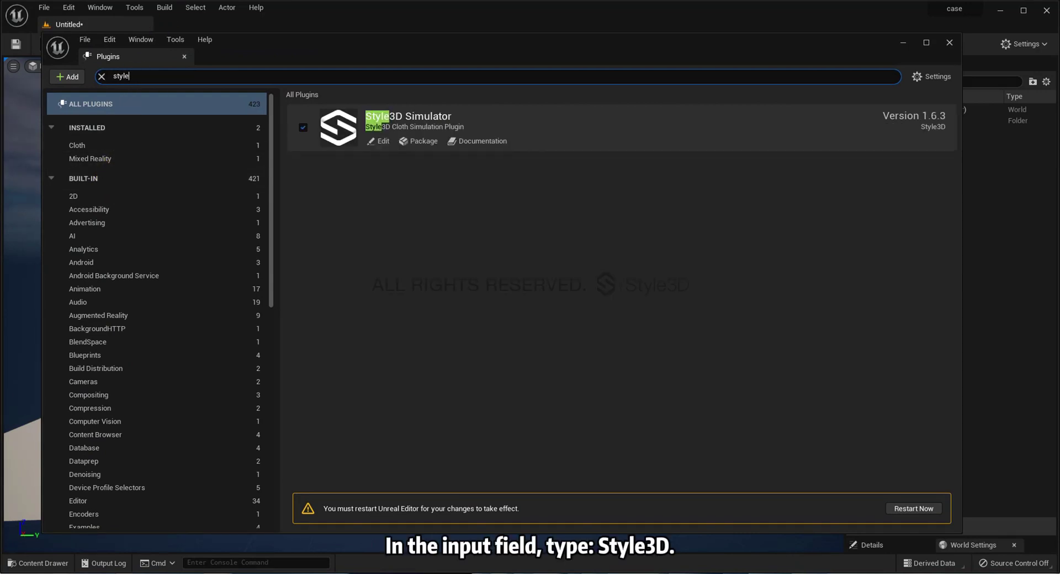
left_click(345, 126)
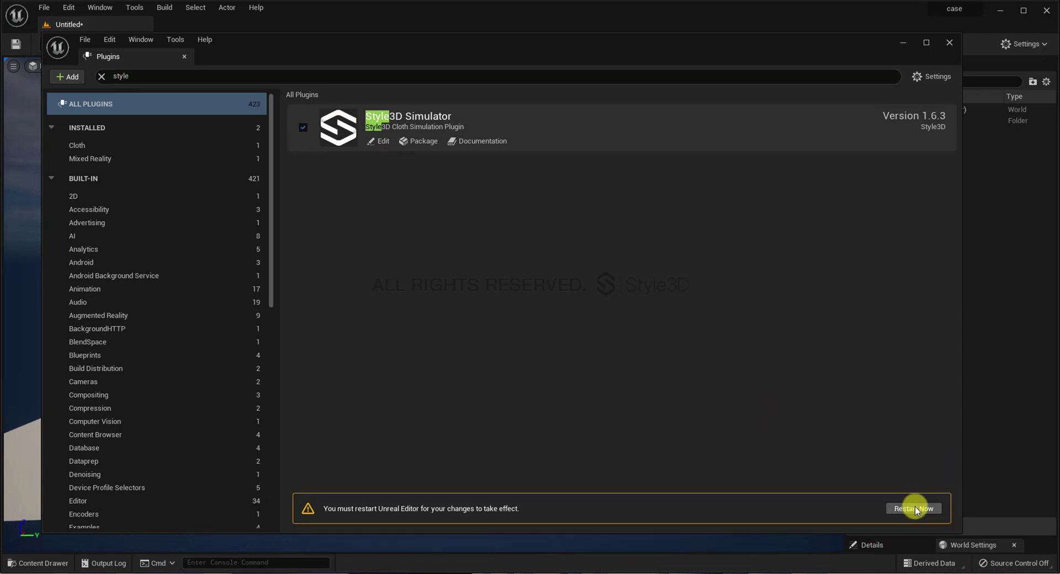
left_click(915, 508)
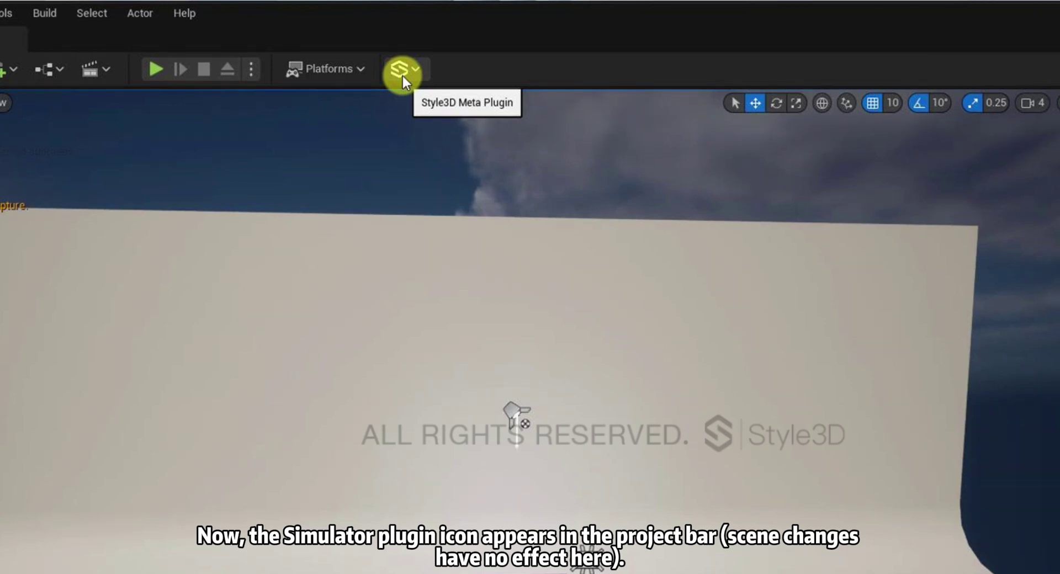
- Log in to the Style3D account through the Style3D toolbar menu's Login dialog
left_click(404, 44)
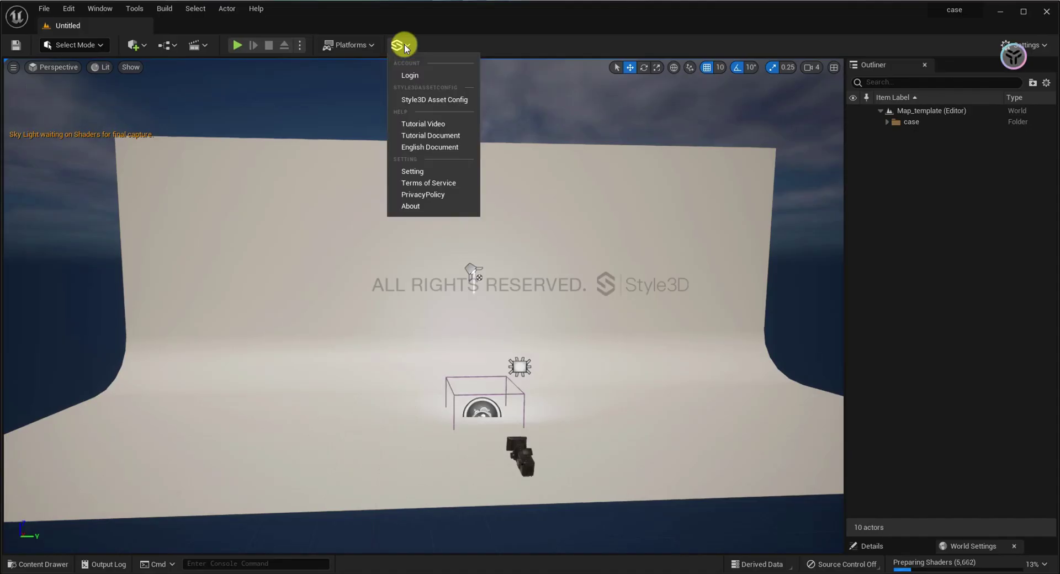
left_click(412, 76)
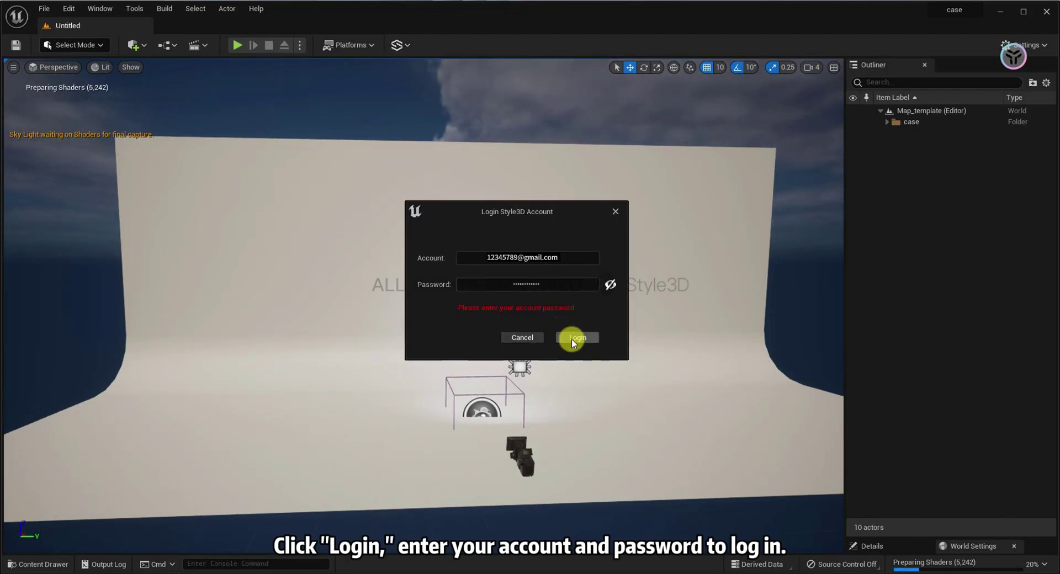
left_click(572, 339)
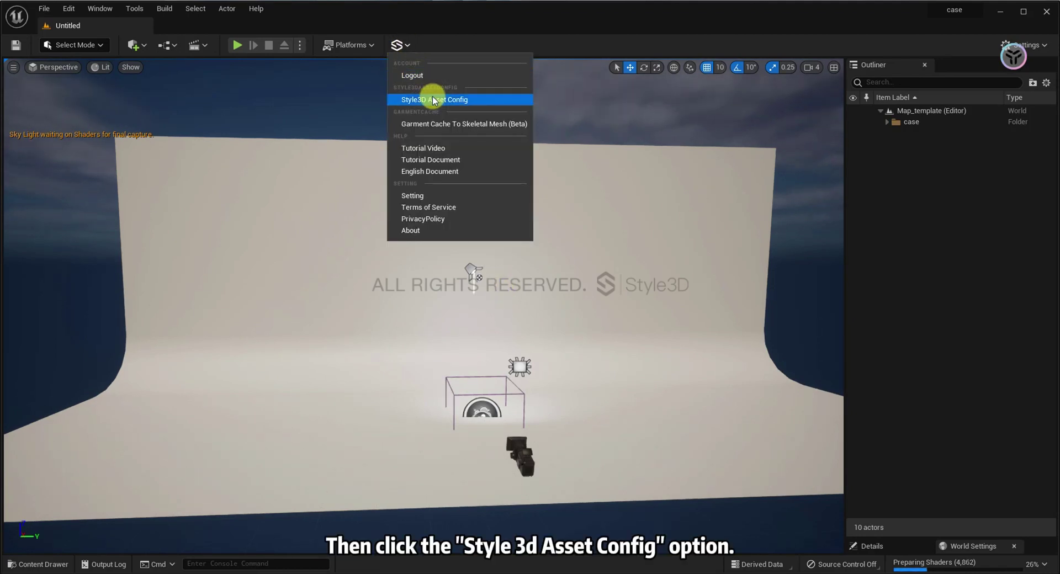
- Enable Using Baking Texture in the Style3D Asset Config window
left_click(435, 101)
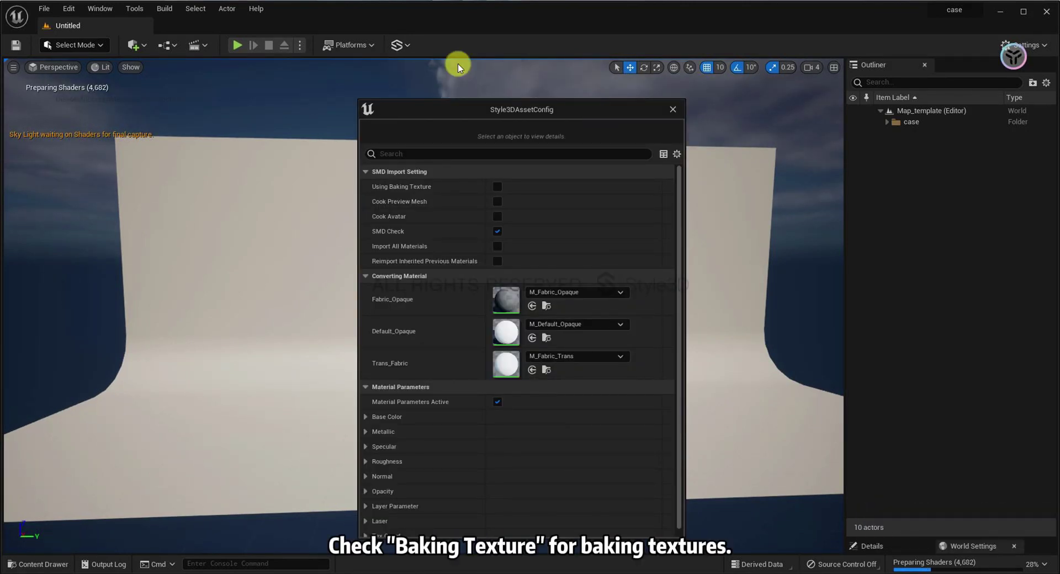
left_click(497, 186)
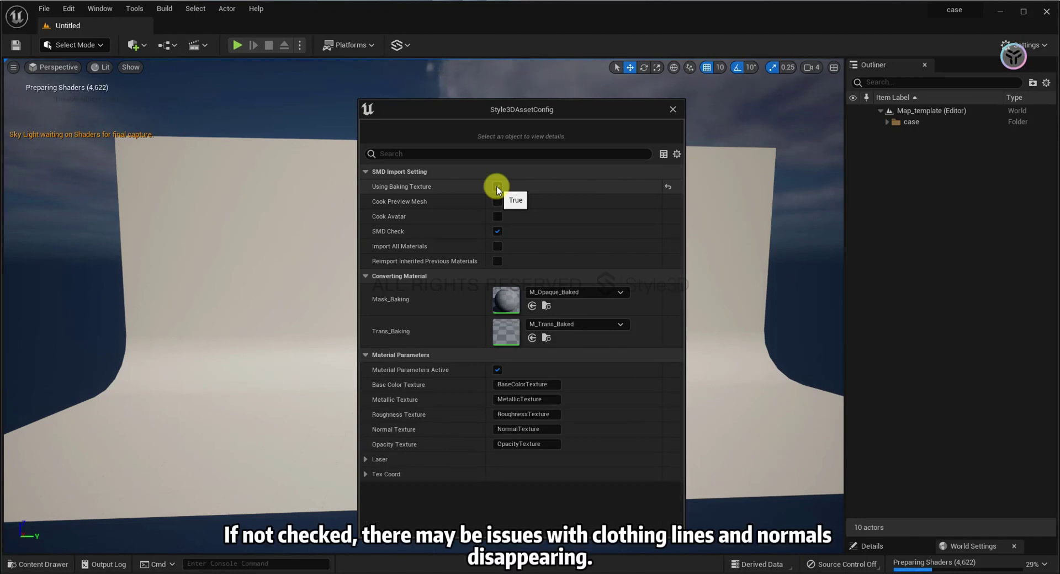
- Close the asset config and open the English user guide from the Style3D menu
left_click(672, 108)
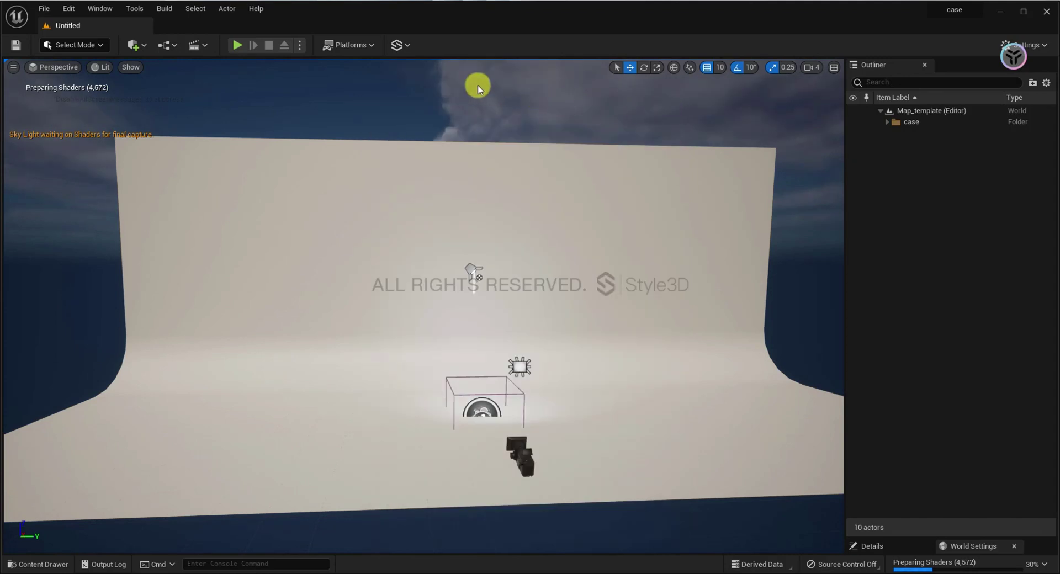
left_click(401, 46)
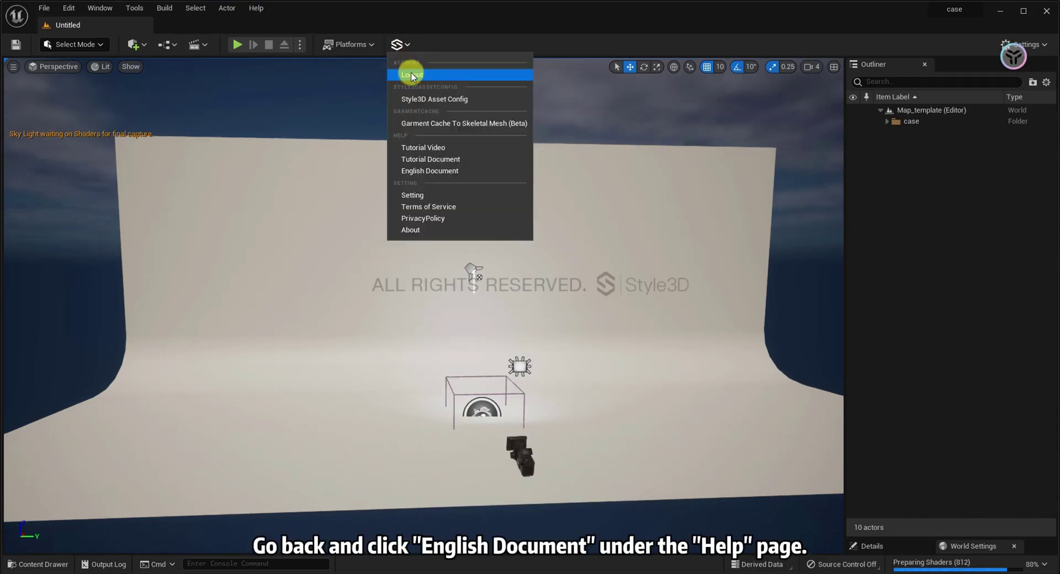
left_click(431, 171)
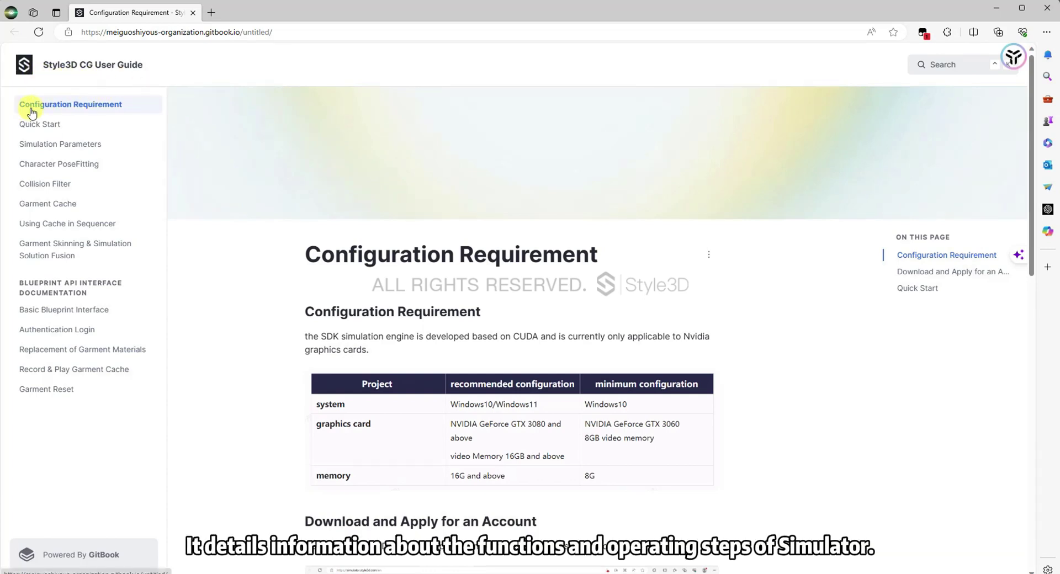
- Browse the guide's Quick Start, Simulation Parameters, Garment Cache and Using Cache in Sequencer pages
left_click(41, 124)
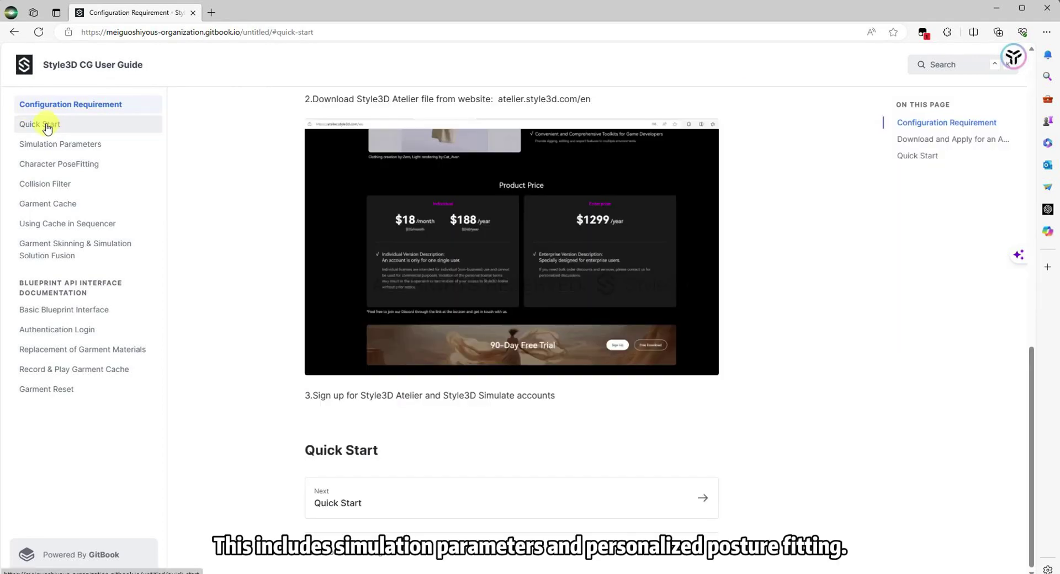
left_click(51, 143)
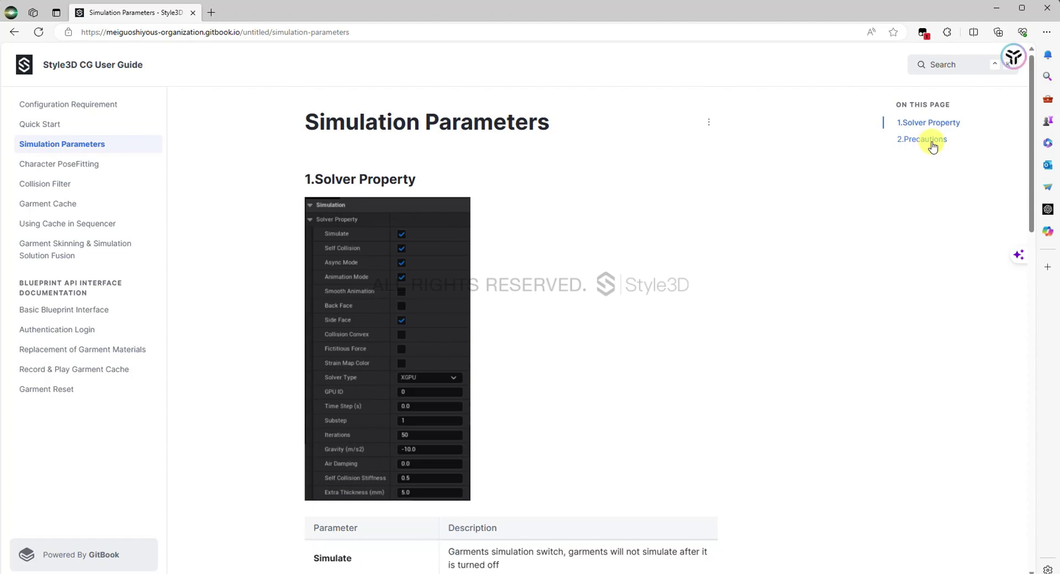
left_click(47, 205)
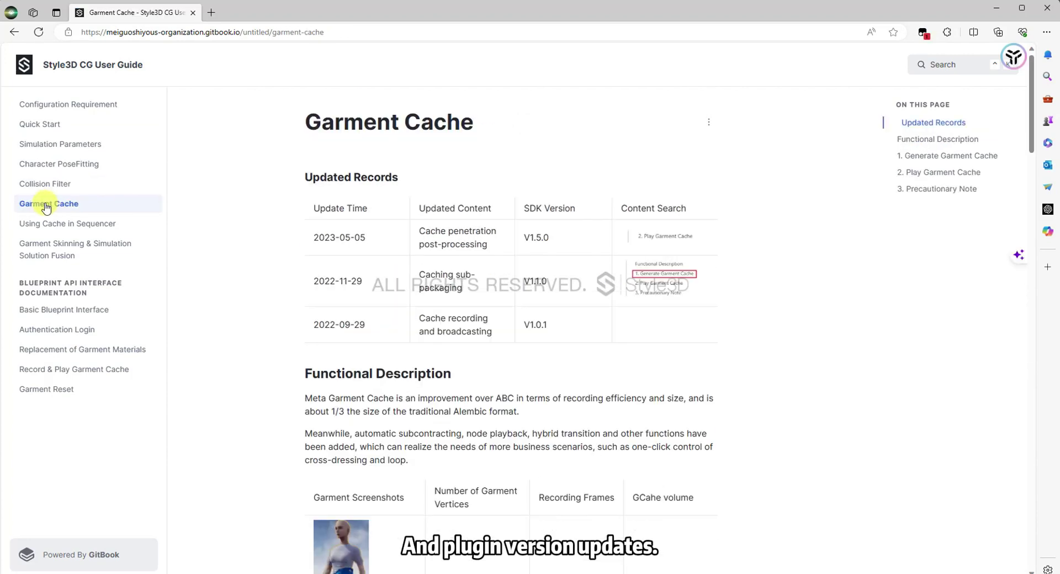
left_click(60, 223)
- Read the fusion page's procedure and restrictions, then open Blueprint Authentication Login
left_click(106, 246)
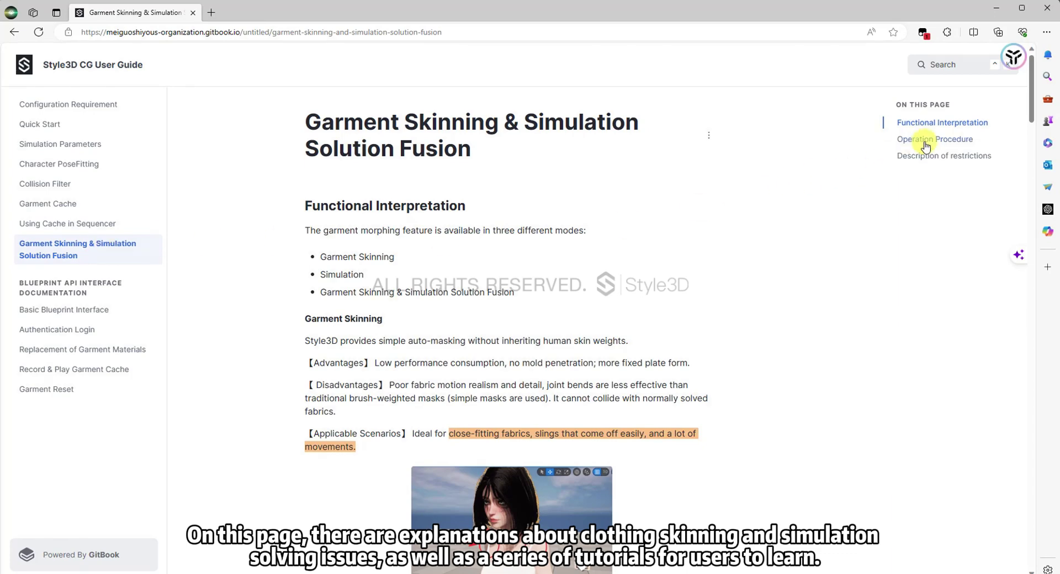
left_click(926, 141)
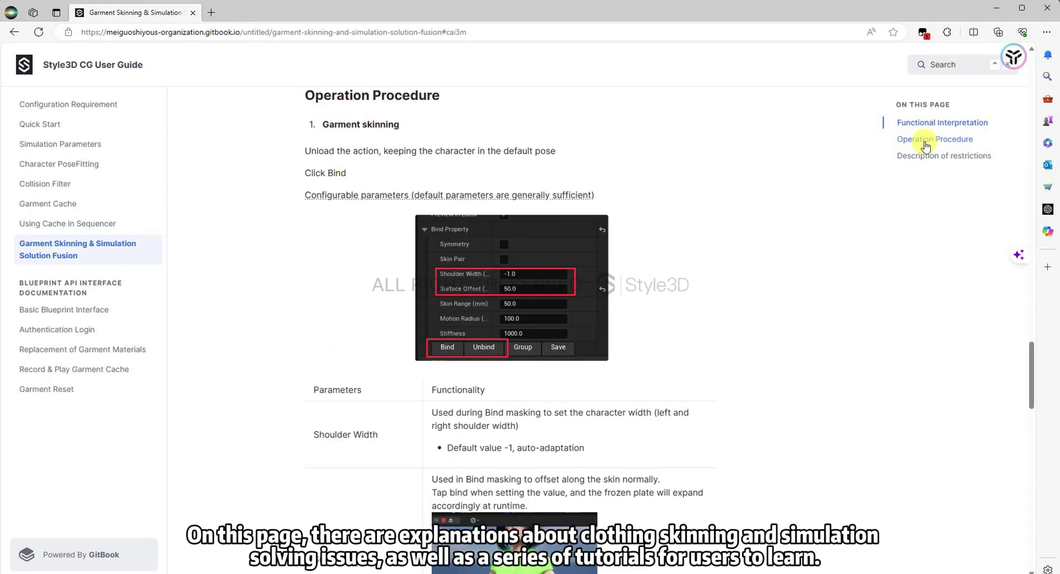
left_click(930, 156)
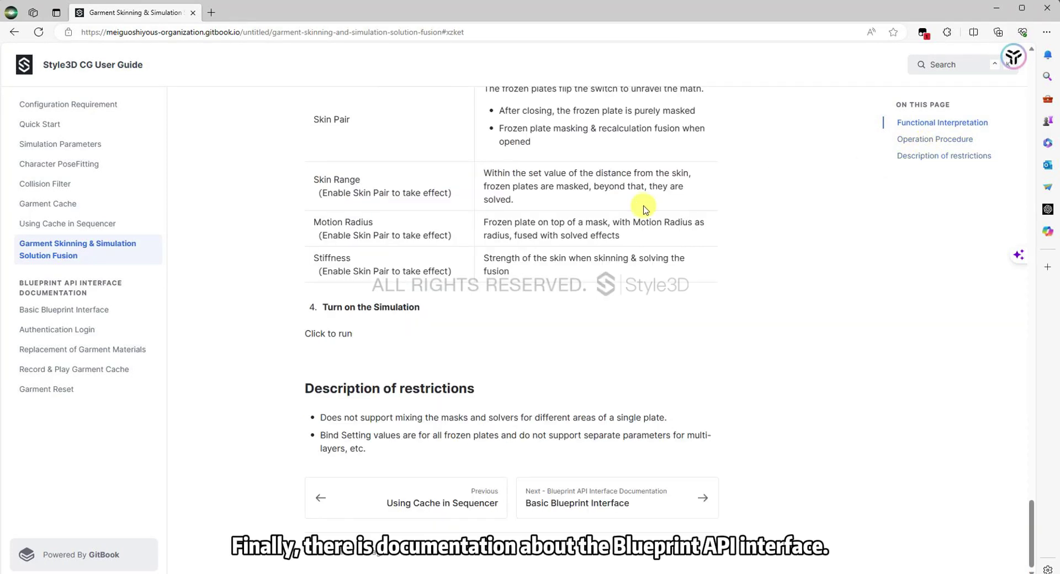
left_click(106, 310)
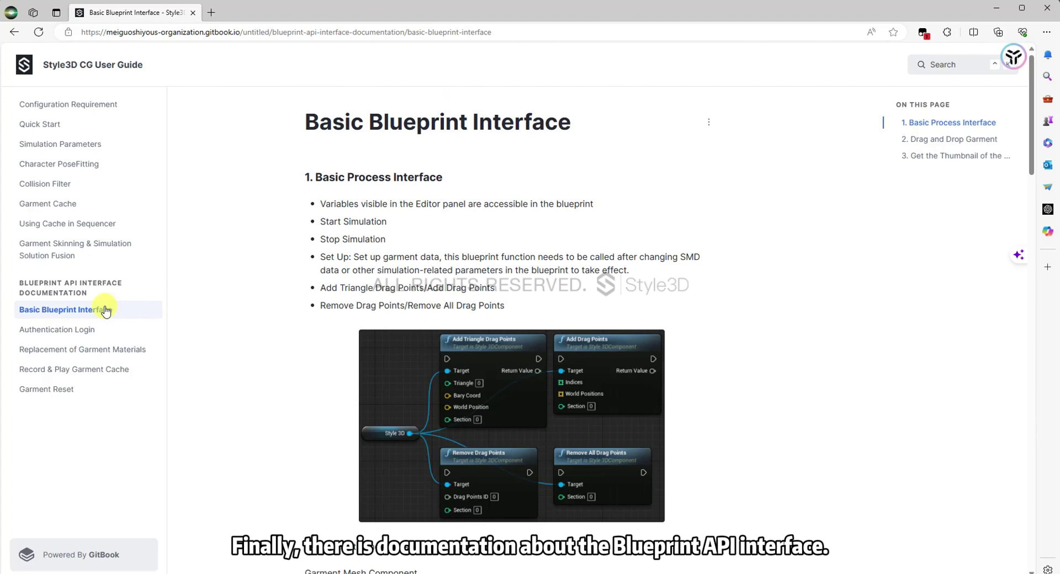
left_click(92, 331)
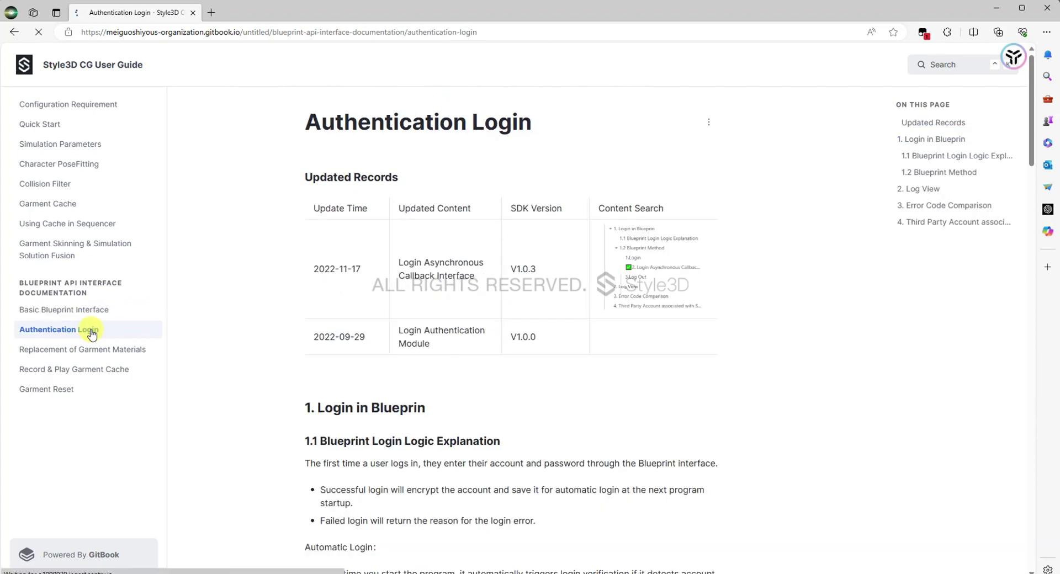